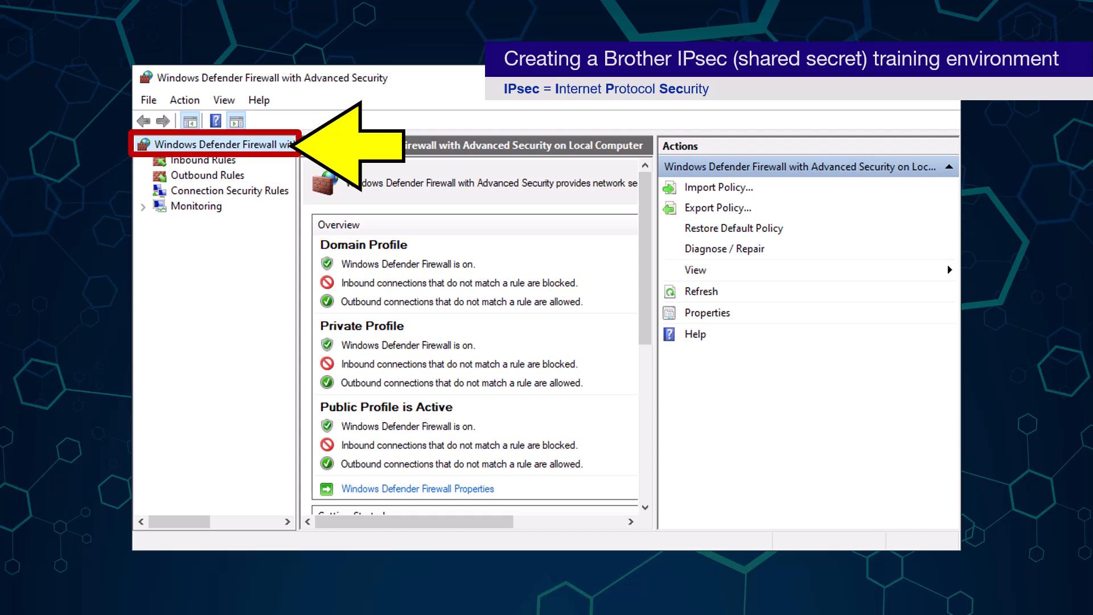
Open the local firewall's Properties on the IPsec Settings tab to reach the IPsec defaults
right_click(179, 149)
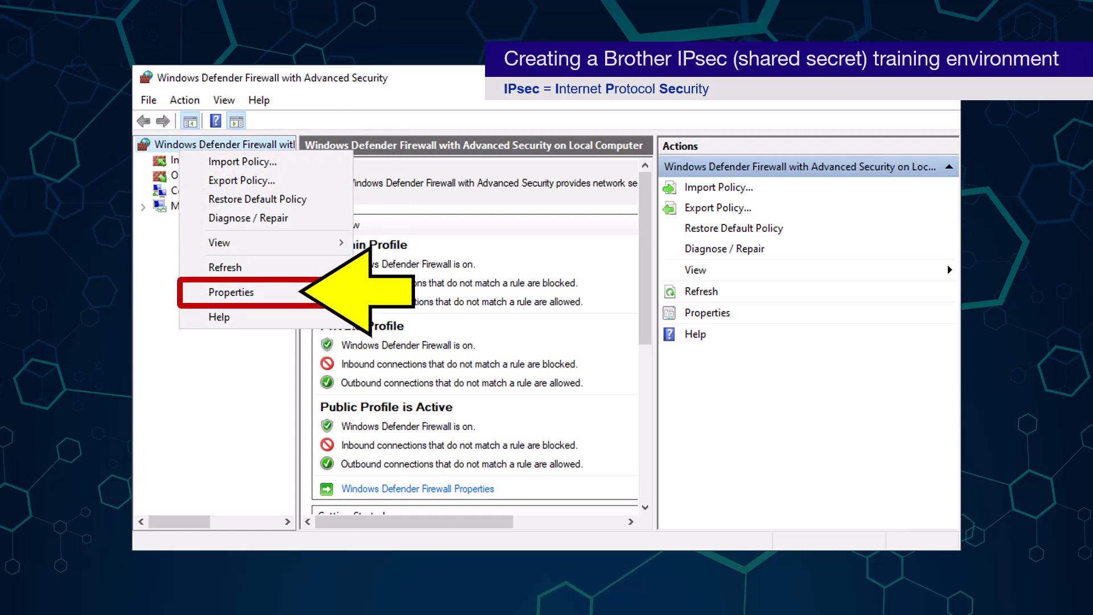
left_click(299, 291)
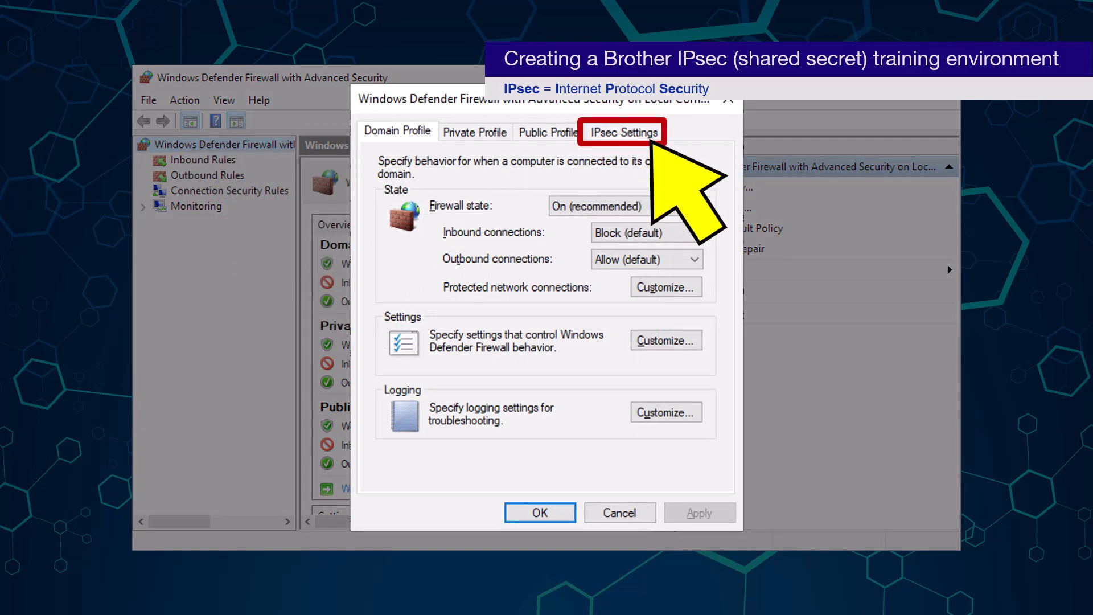
left_click(623, 132)
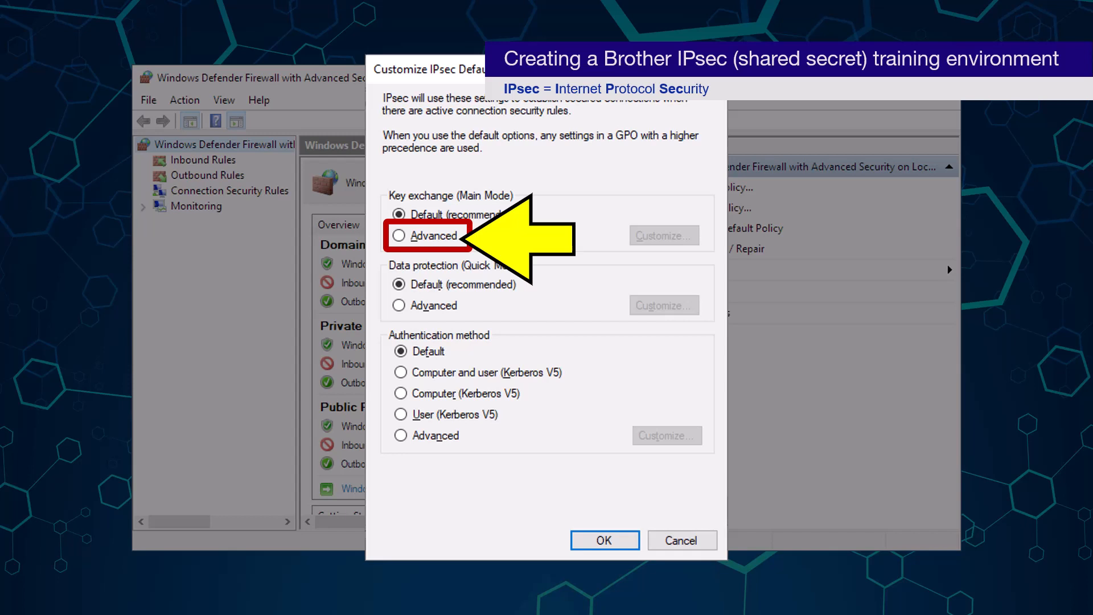
Use Advanced key exchange and remove both default SHA-1 methods (AES-CBC 128 and 3DES)
left_click(399, 235)
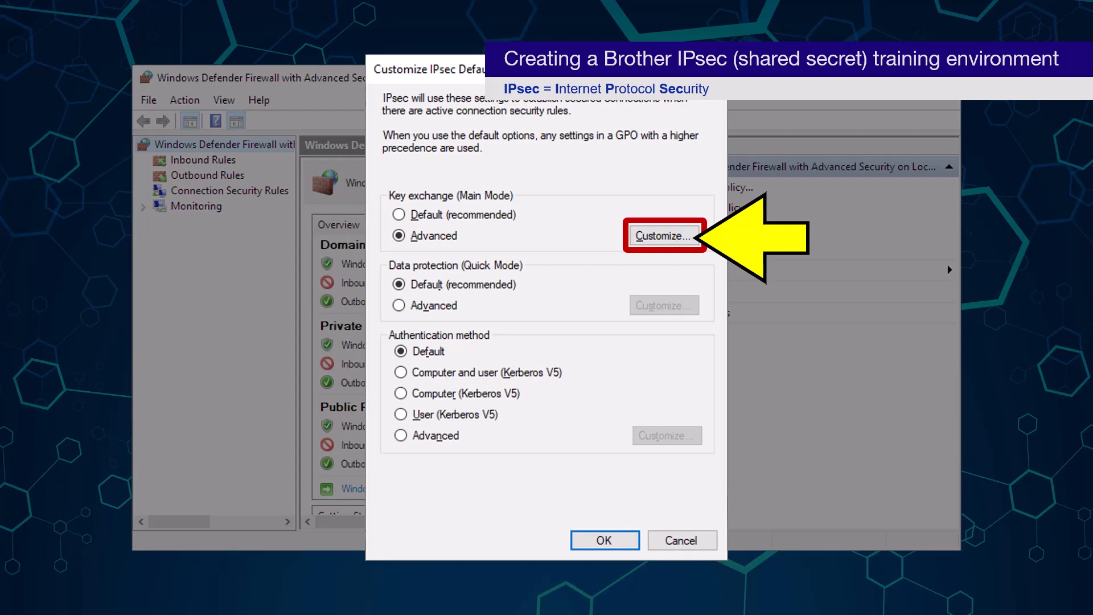
left_click(692, 237)
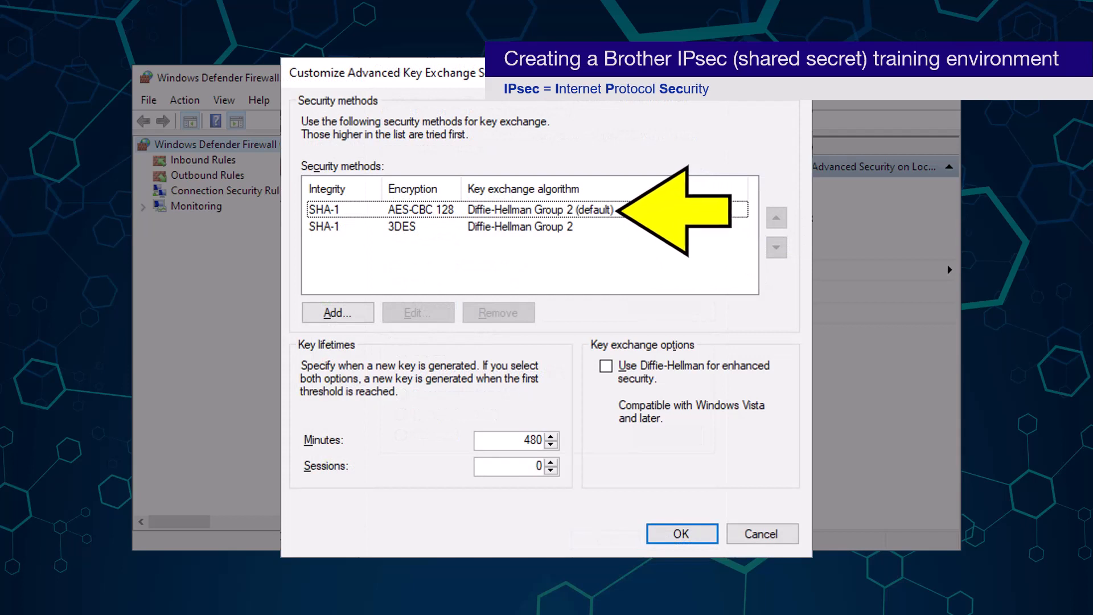
left_click(614, 211)
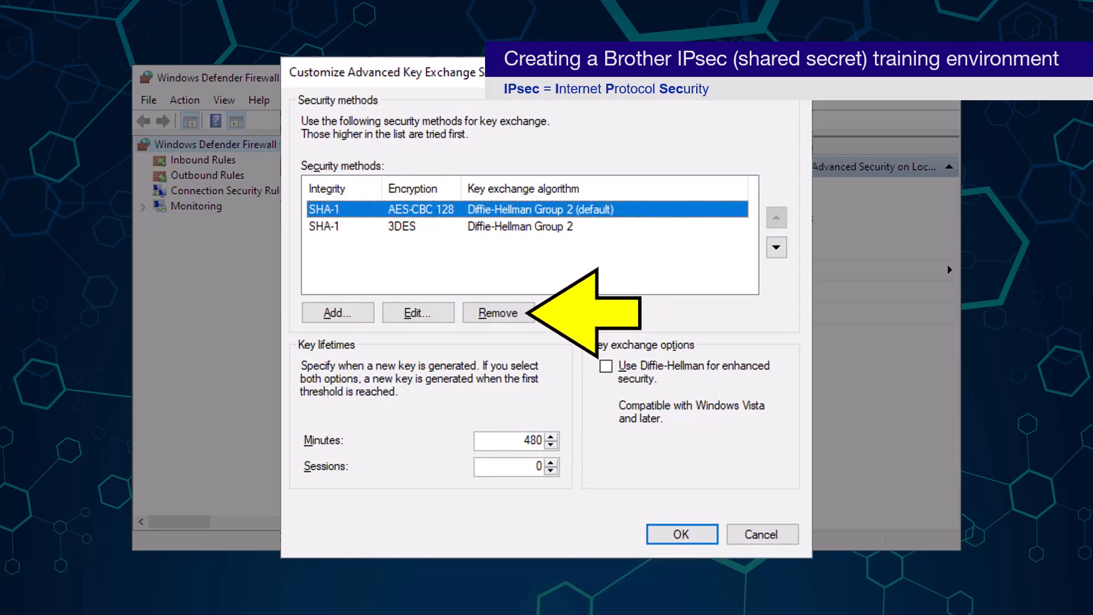
left_click(524, 313)
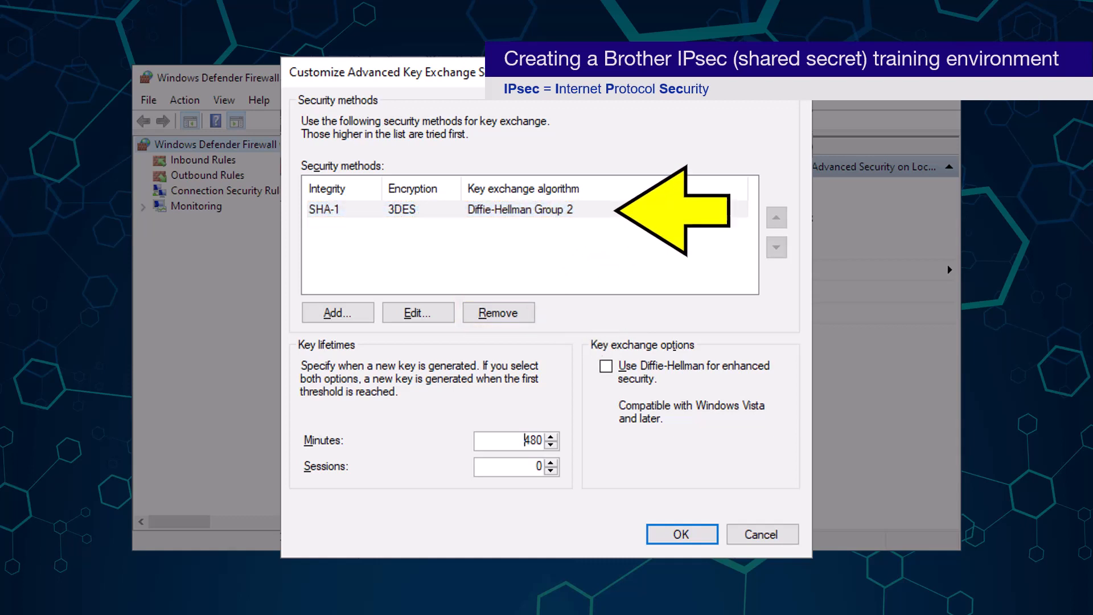
left_click(616, 210)
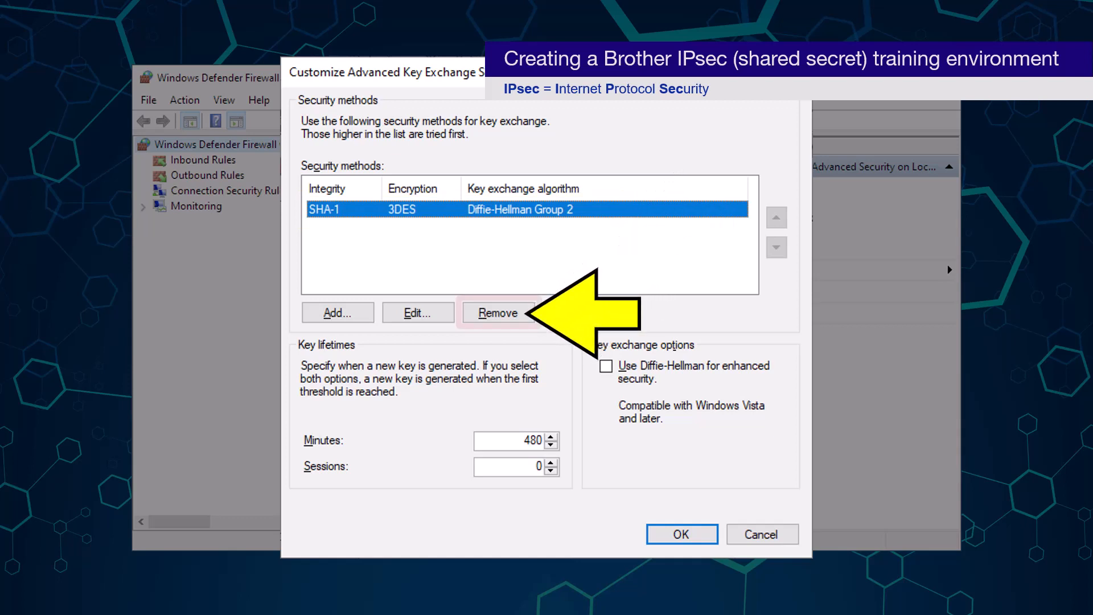
left_click(524, 314)
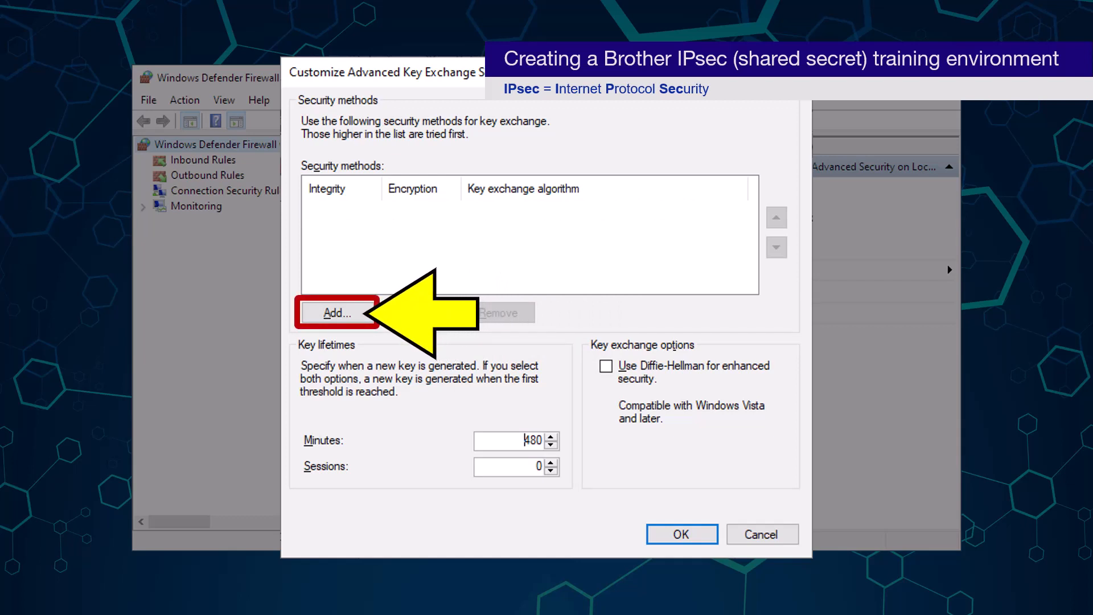
Add one SHA-256 / AES-CBC 256 / Diffie-Hellman Group 2 key exchange method
left_click(364, 314)
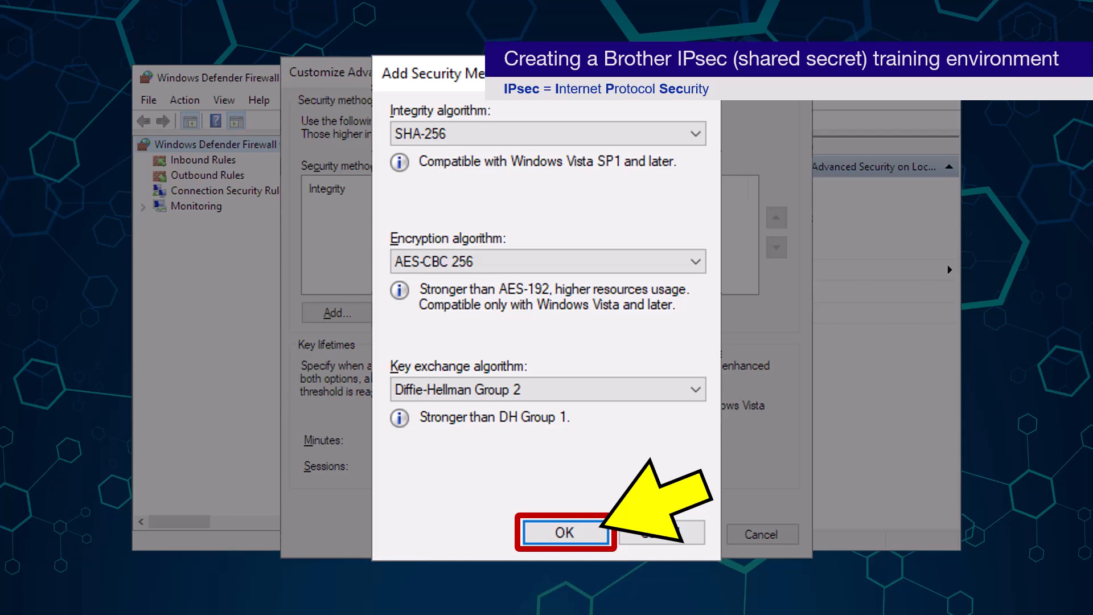
key("Return")
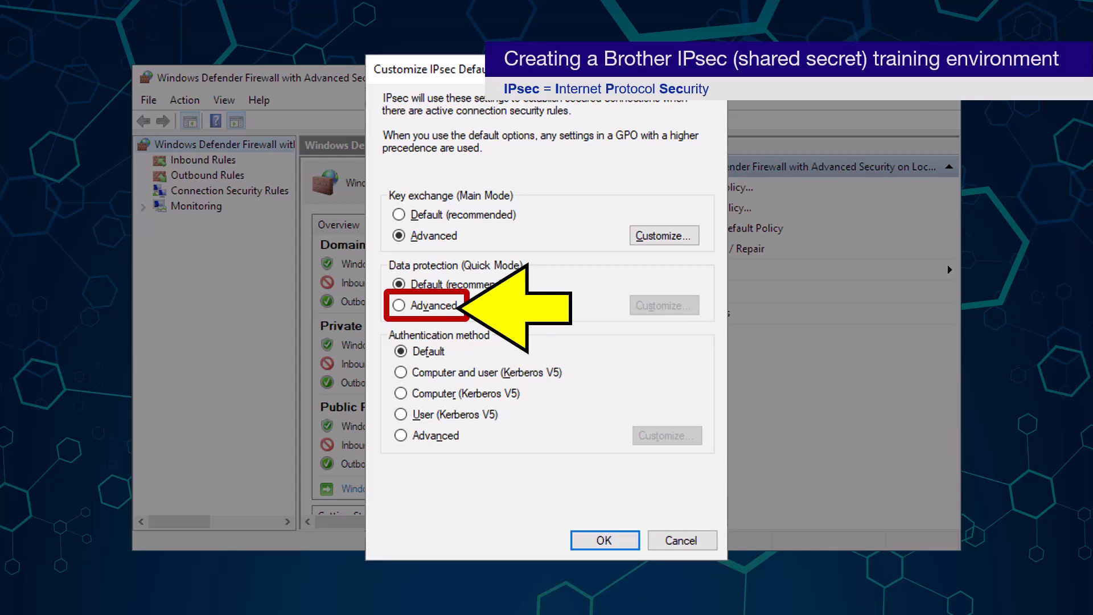
Use Advanced data protection and remove the ESP SHA-1 3DES and AES-CBC encryption entries
left_click(399, 305)
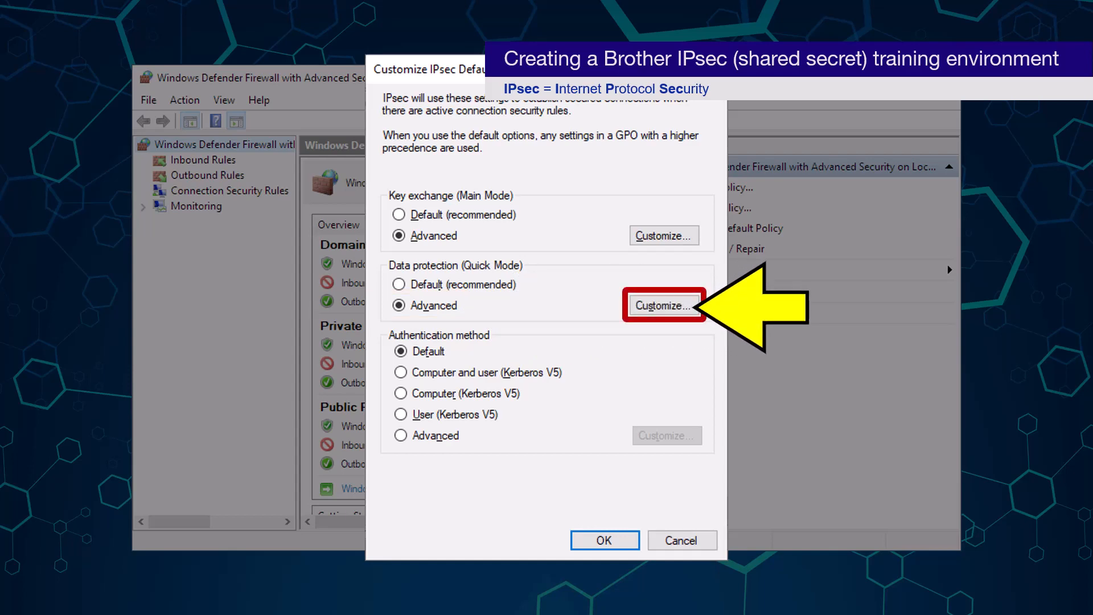
left_click(663, 305)
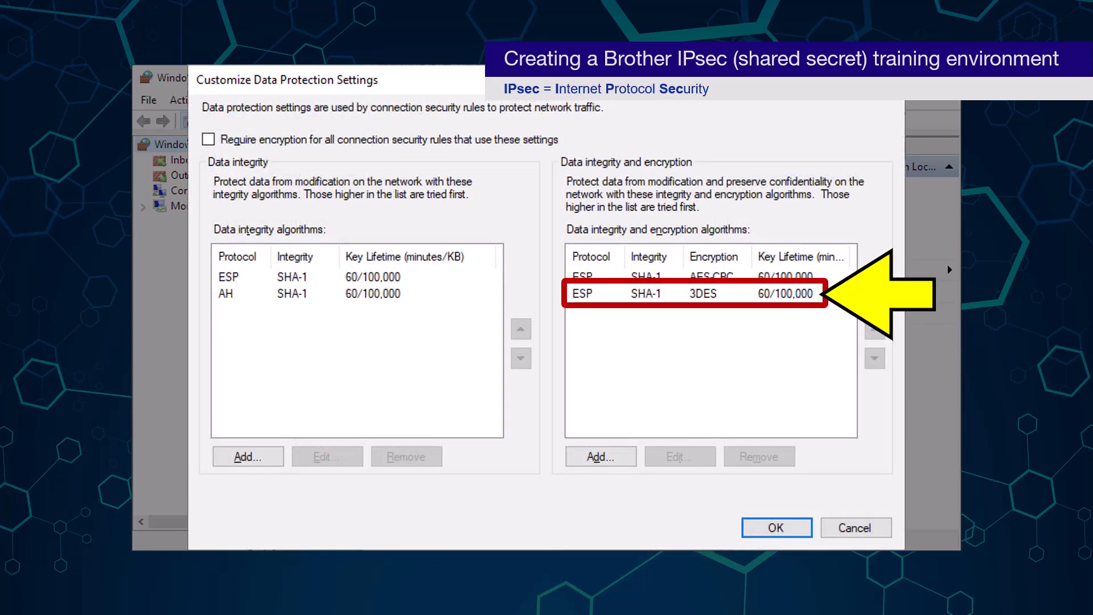
left_click(655, 293)
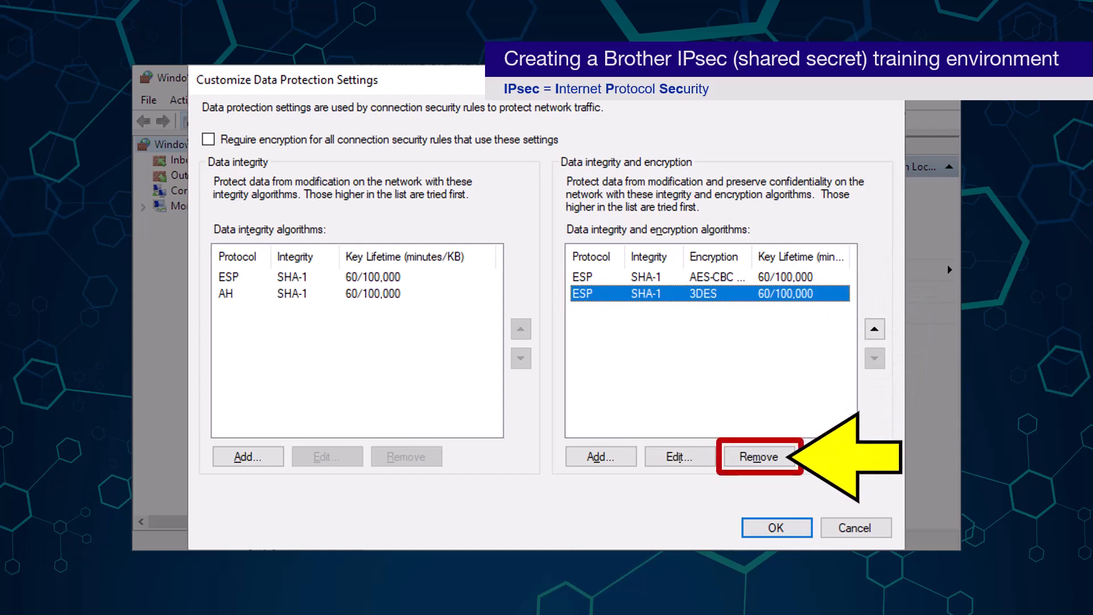
left_click(758, 457)
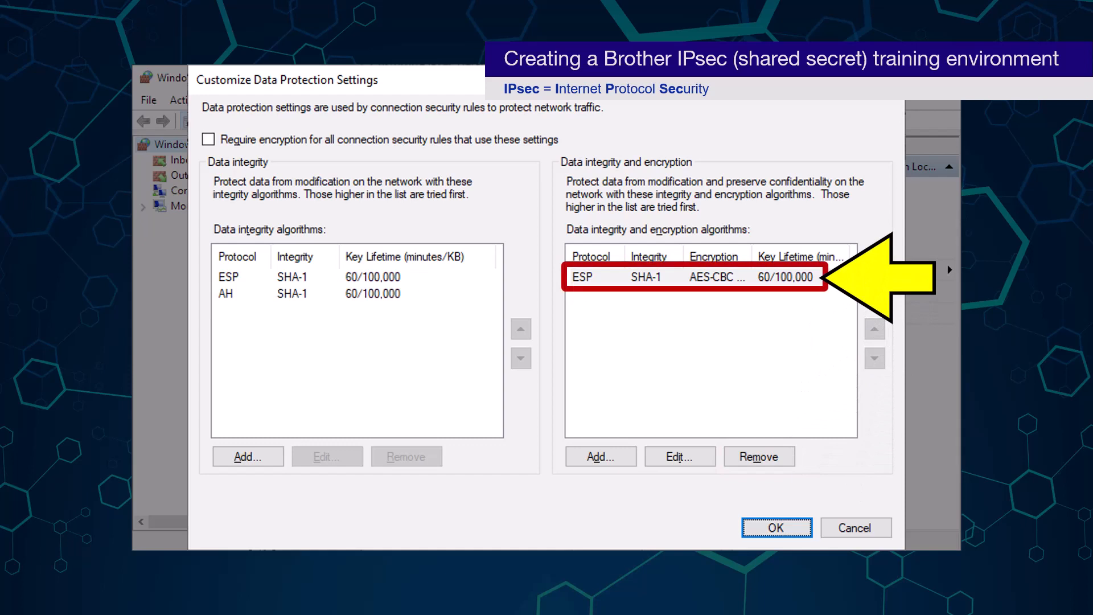
left_click(682, 277)
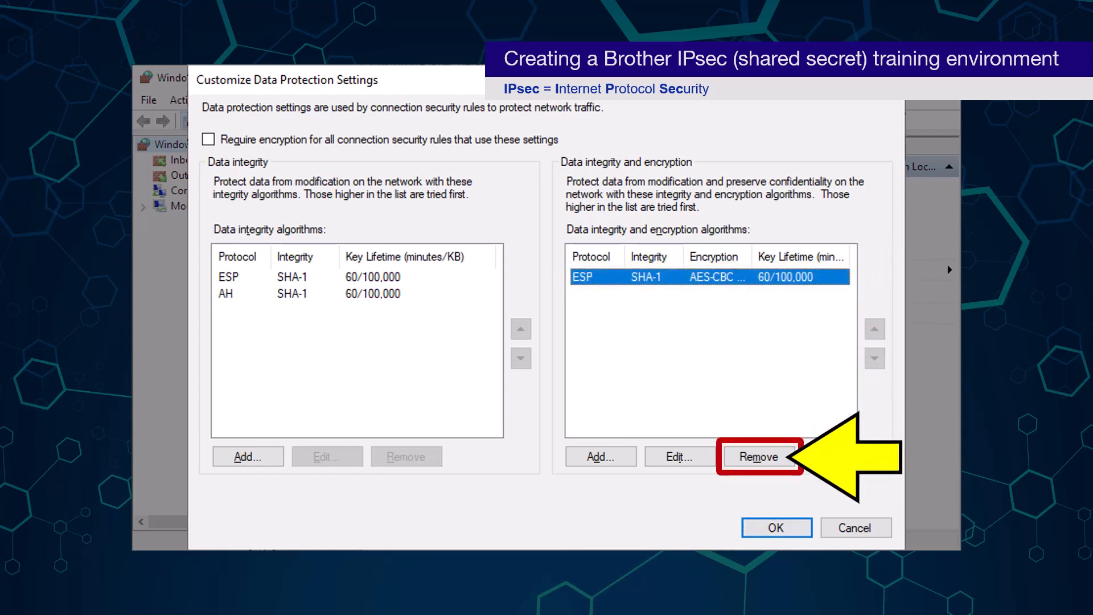
key("alt+m")
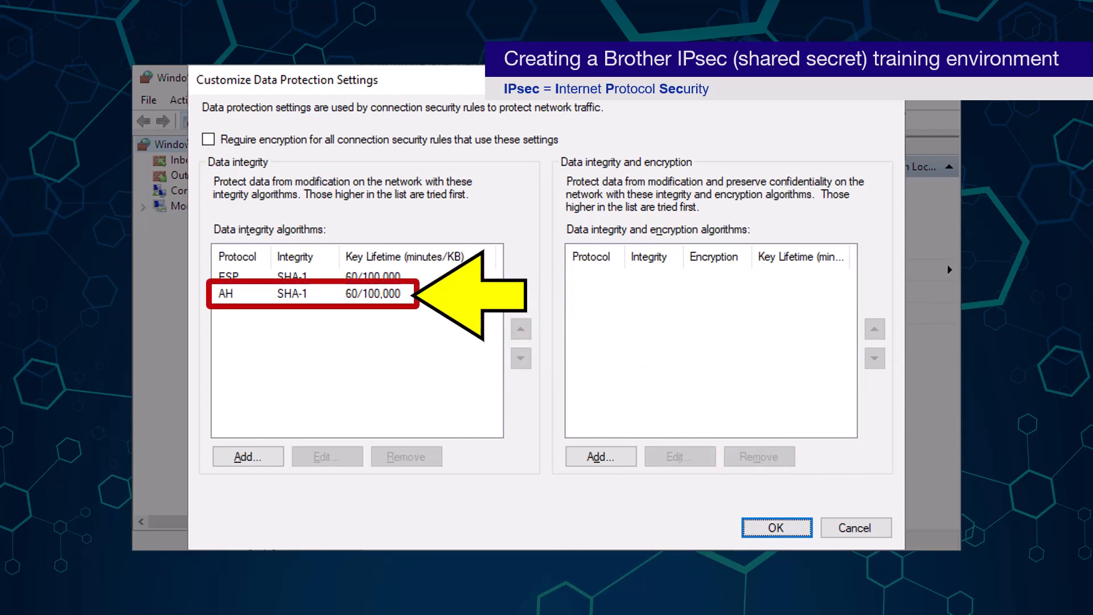
Remove the AH SHA-1 and ESP SHA-1 entries from the integrity algorithm list
left_click(225, 293)
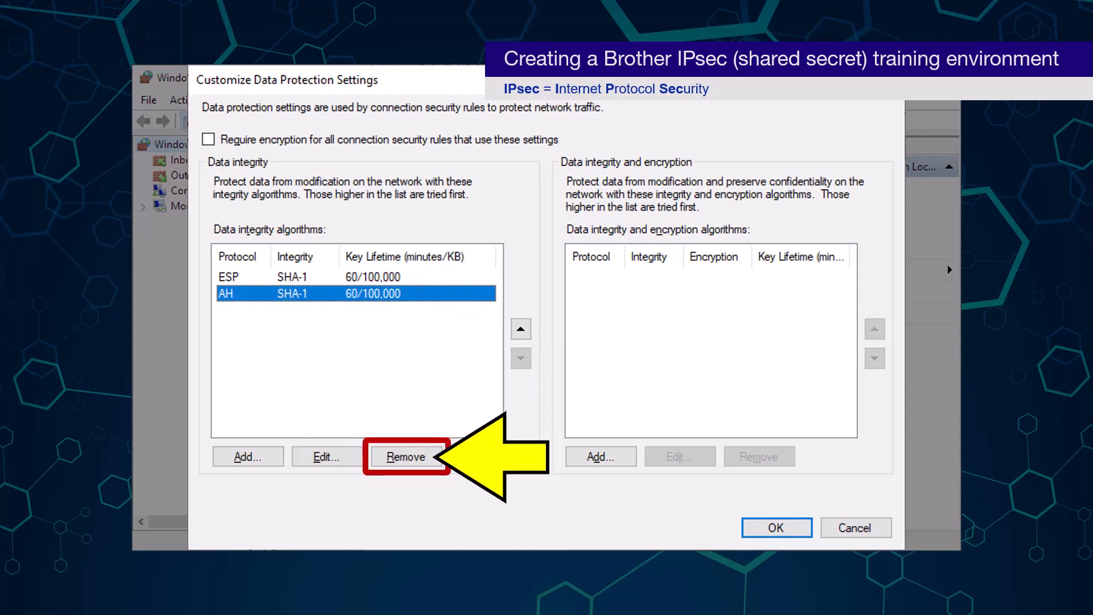
key("alt+r")
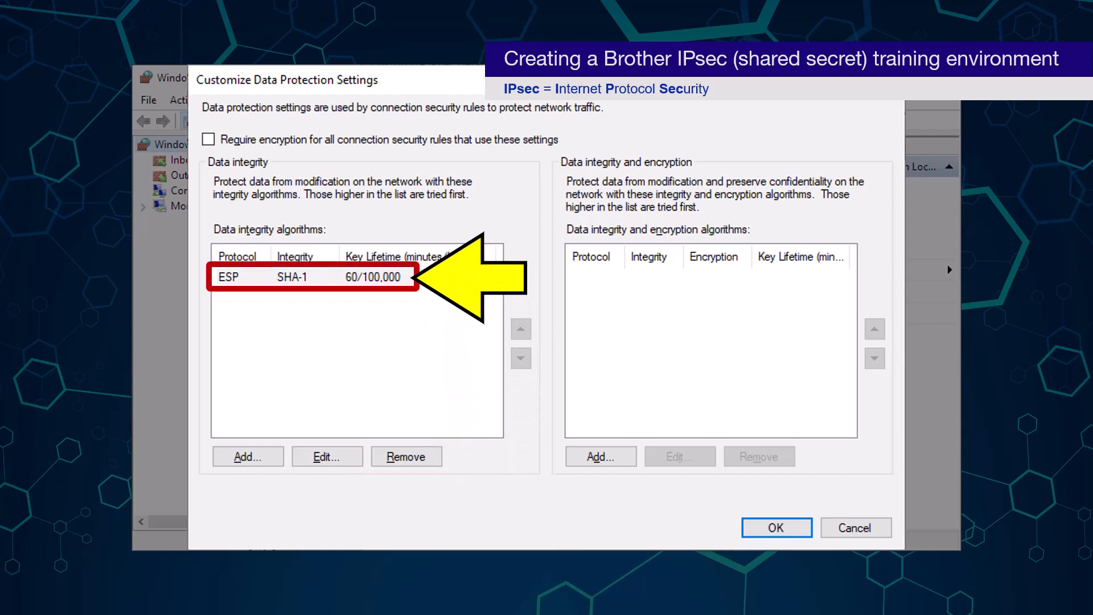
left_click(229, 277)
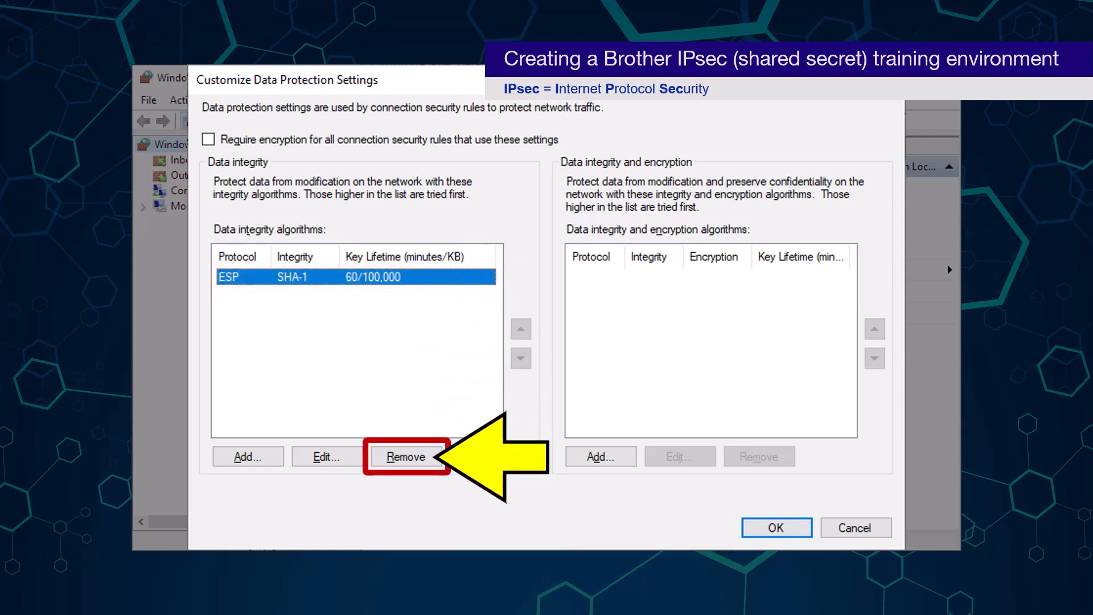
left_click(405, 456)
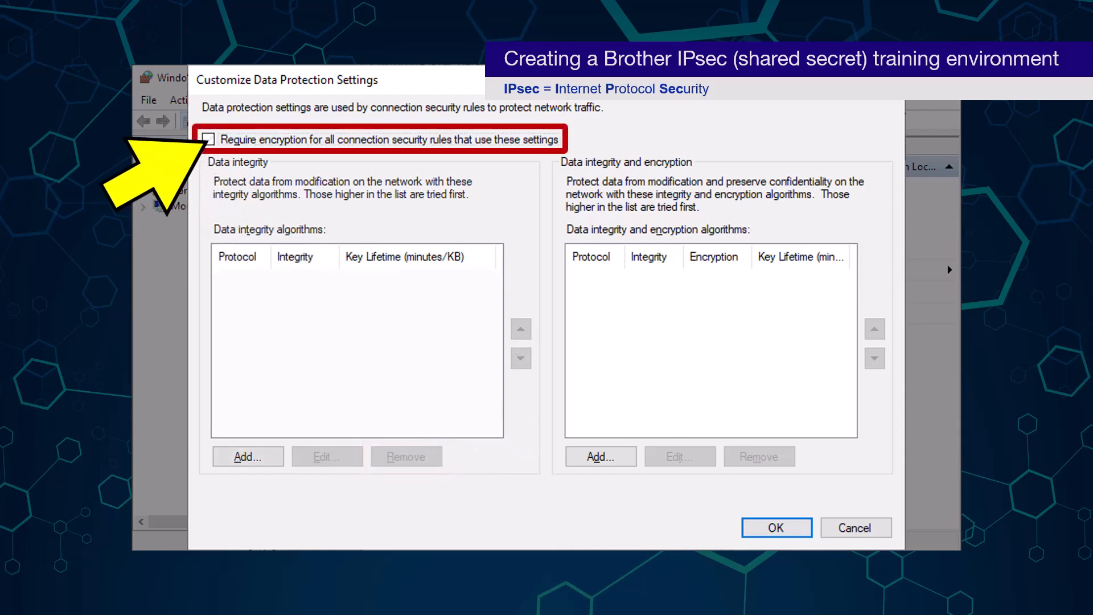
Require encryption with a single ESP SHA-256 AES-CBC 256 algorithm and save data protection settings
left_click(208, 139)
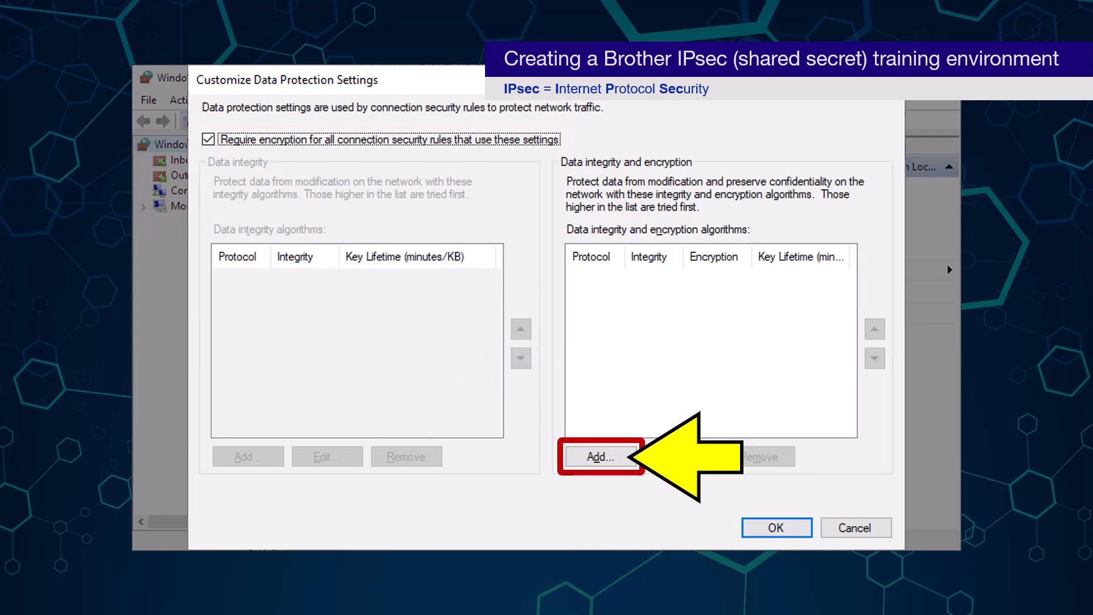
key("alt+a")
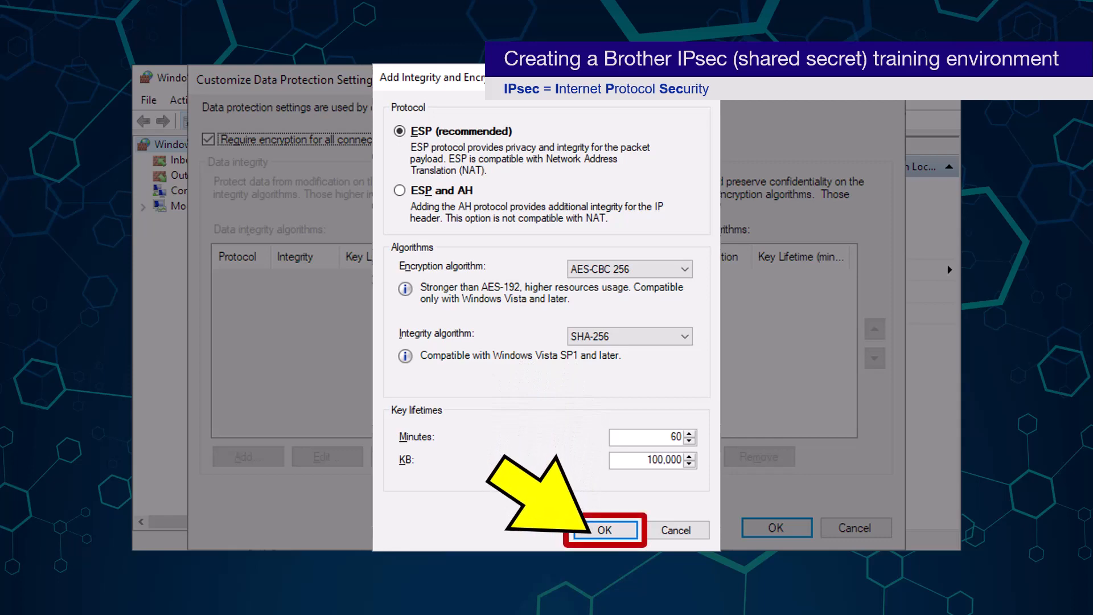
left_click(594, 530)
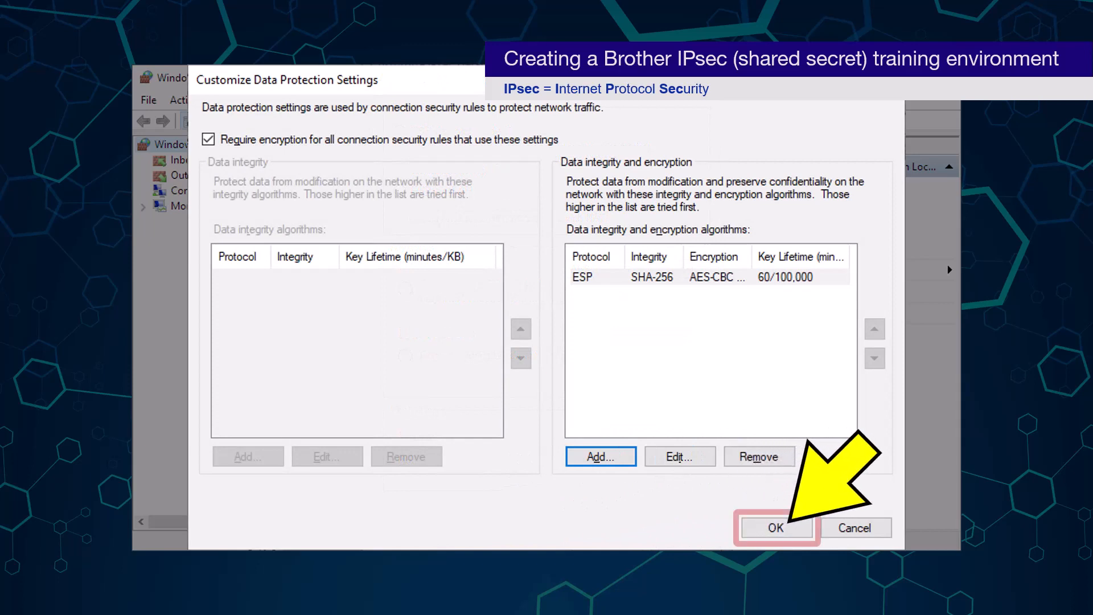
left_click(775, 528)
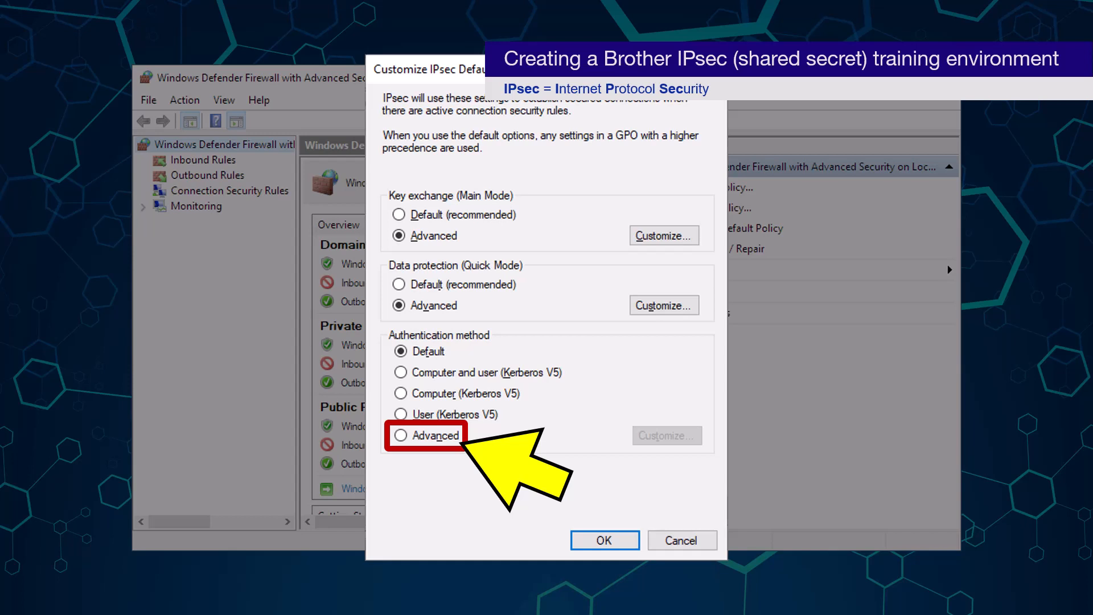
Use Advanced default authentication and remove Computer (Kerberos V5) from first authentication methods
left_click(449, 437)
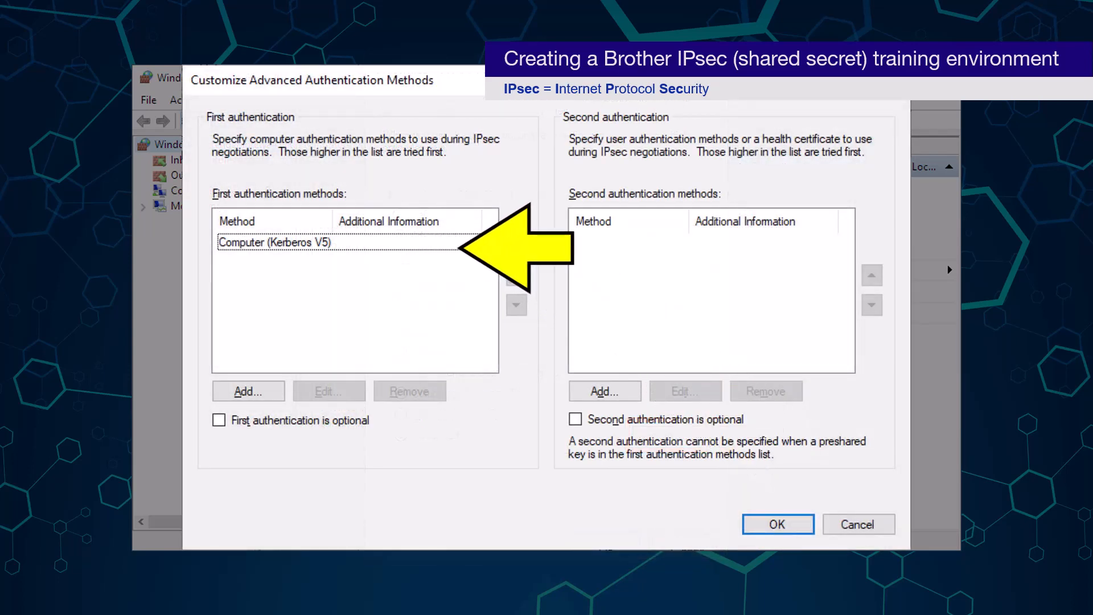
left_click(458, 245)
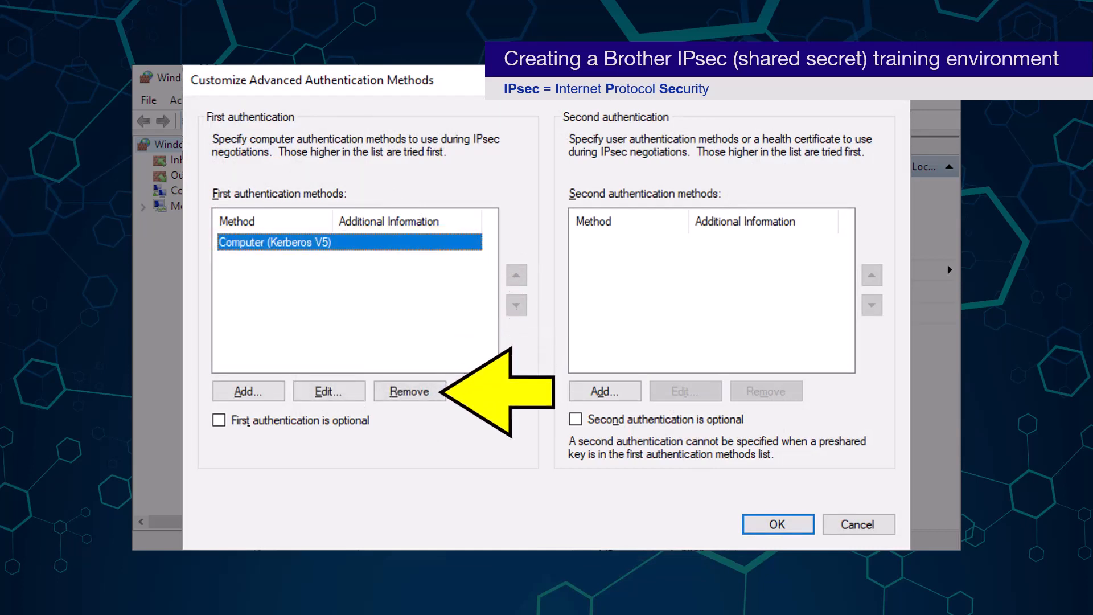
left_click(409, 391)
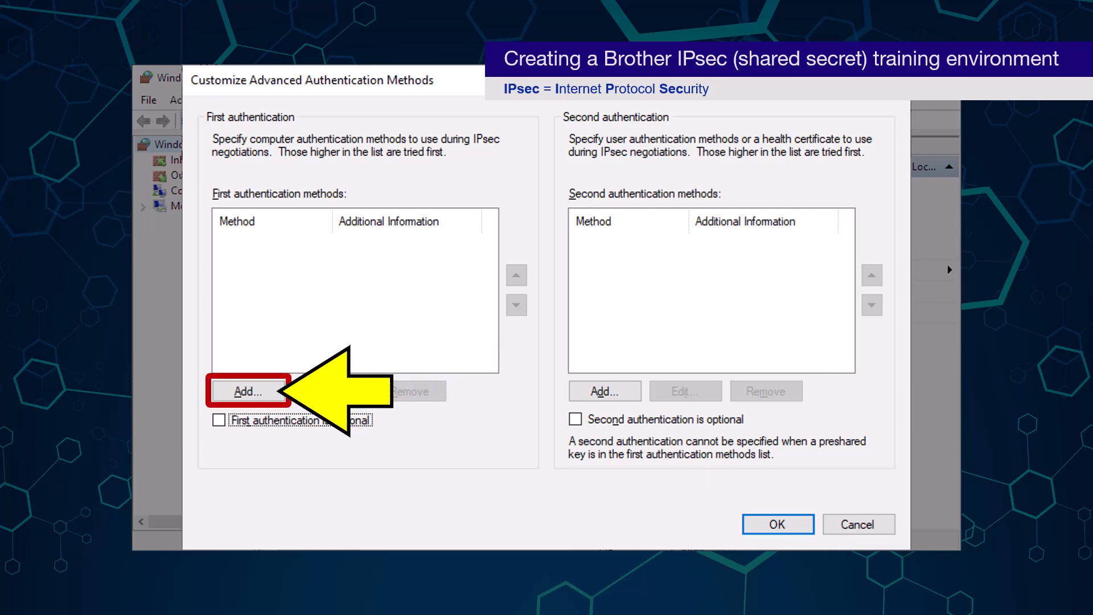
Add Preshared key as the first authentication method, entering the shared key
left_click(249, 391)
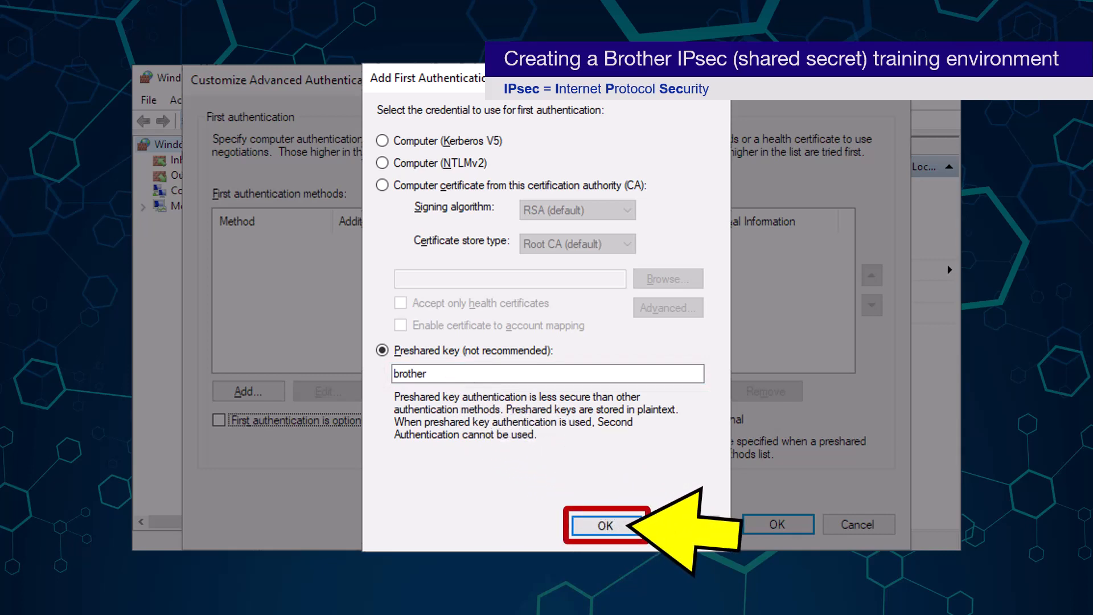
key("Return")
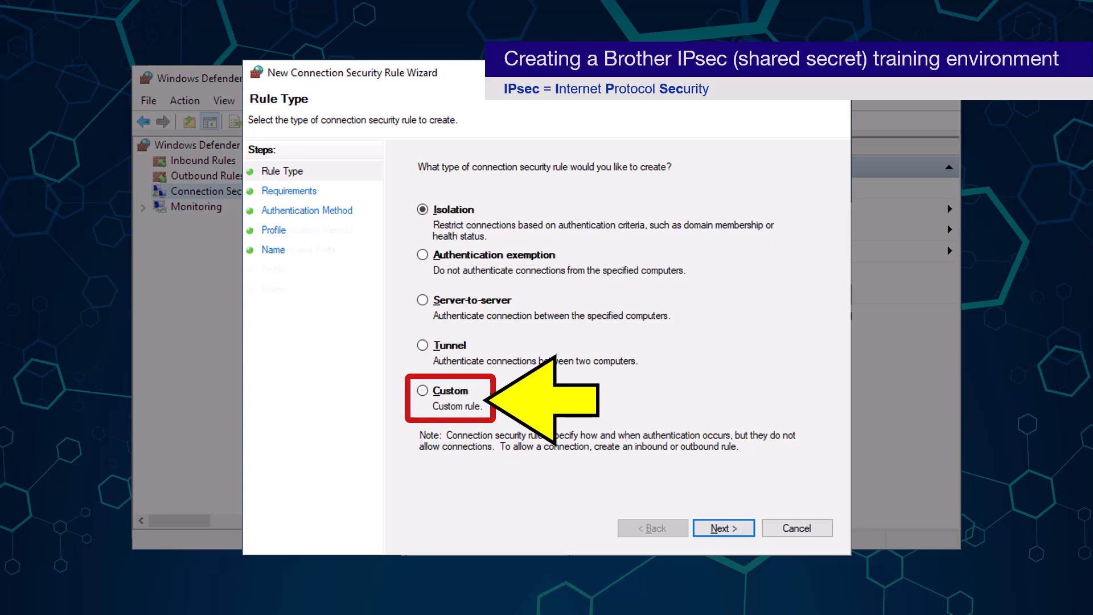
Make the connection security rule Custom, leaving both endpoints at Any IP address
left_click(423, 391)
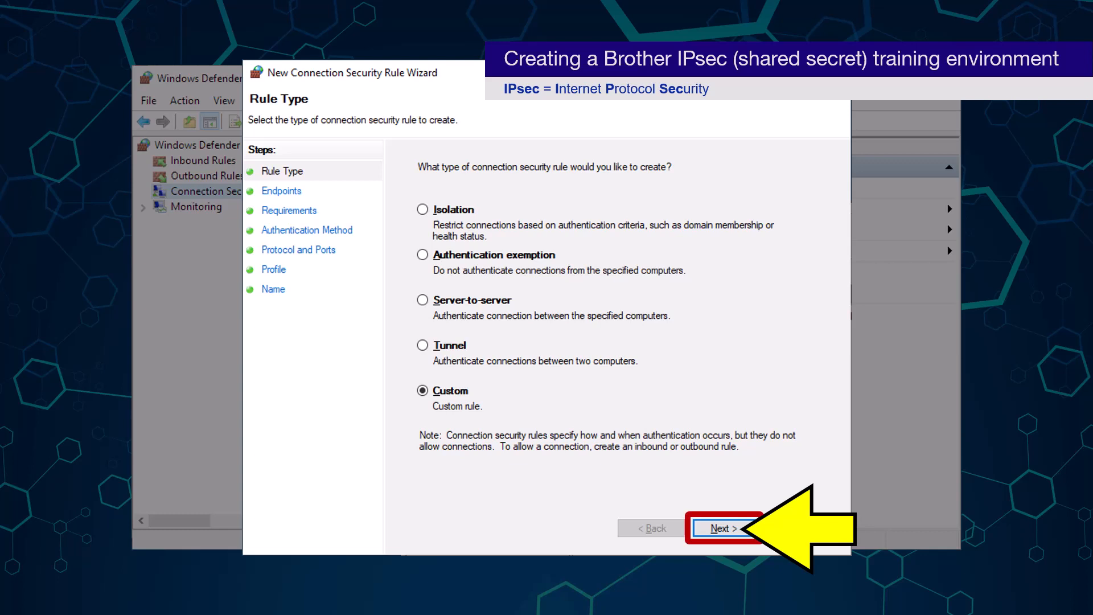
key("Return")
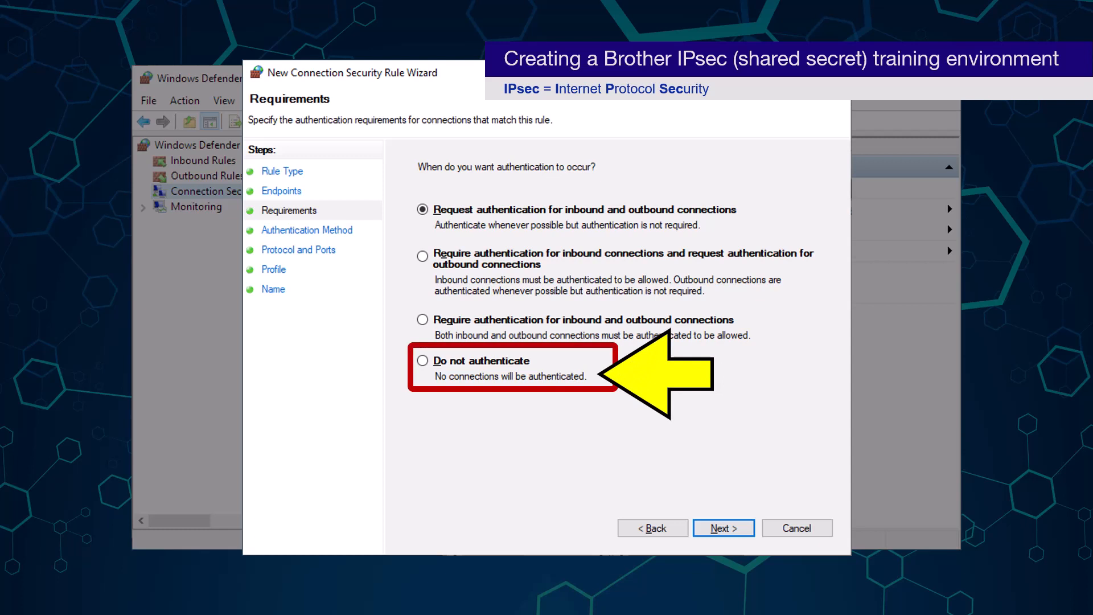
Set the rule to Do not authenticate and move on to Protocol and Ports
left_click(422, 361)
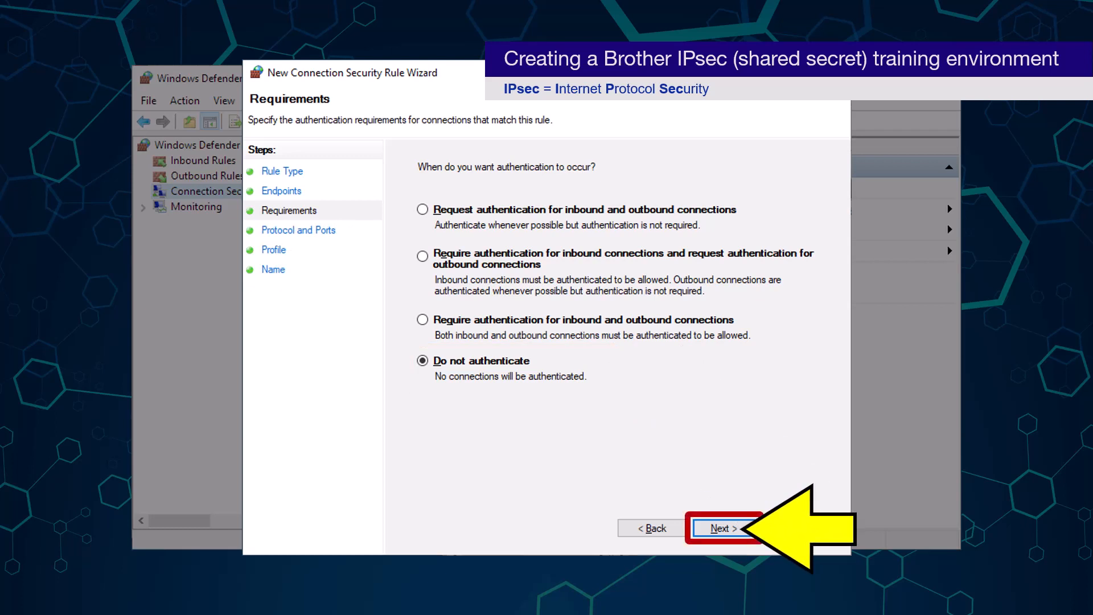
key("Return")
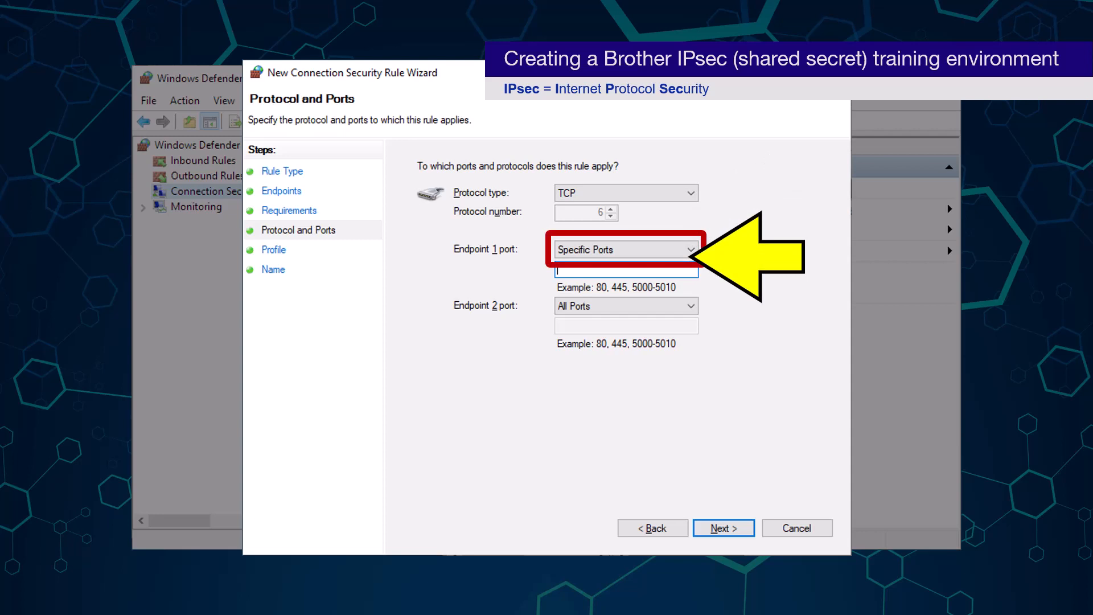
Enter 3389 as the Endpoint 1 specific port
type("3389")
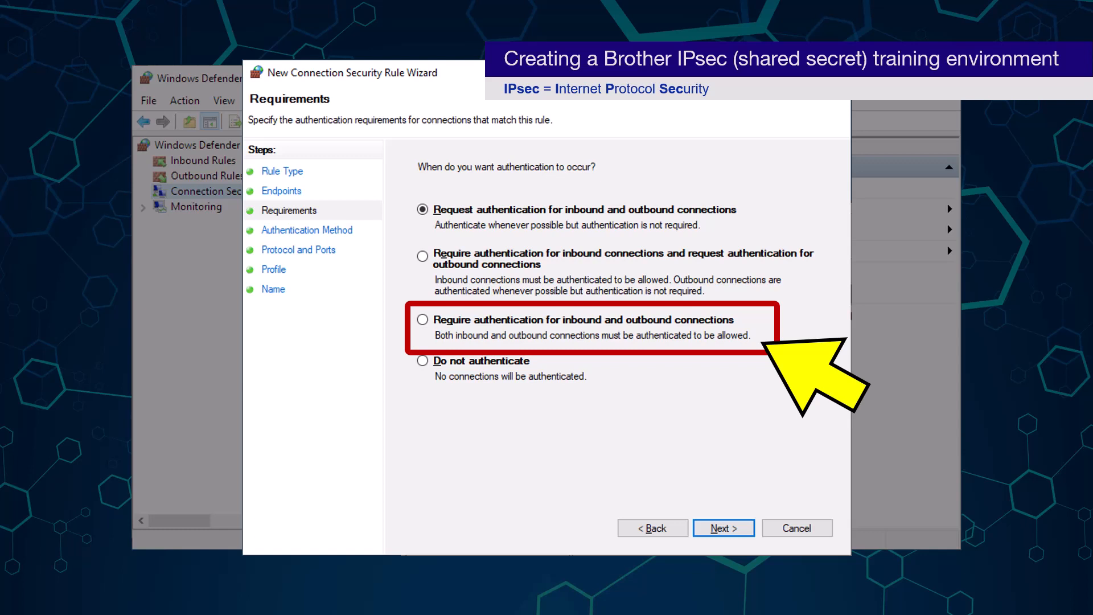
Require authentication for both inbound and outbound connections, then continue to the Authentication Method page
left_click(423, 320)
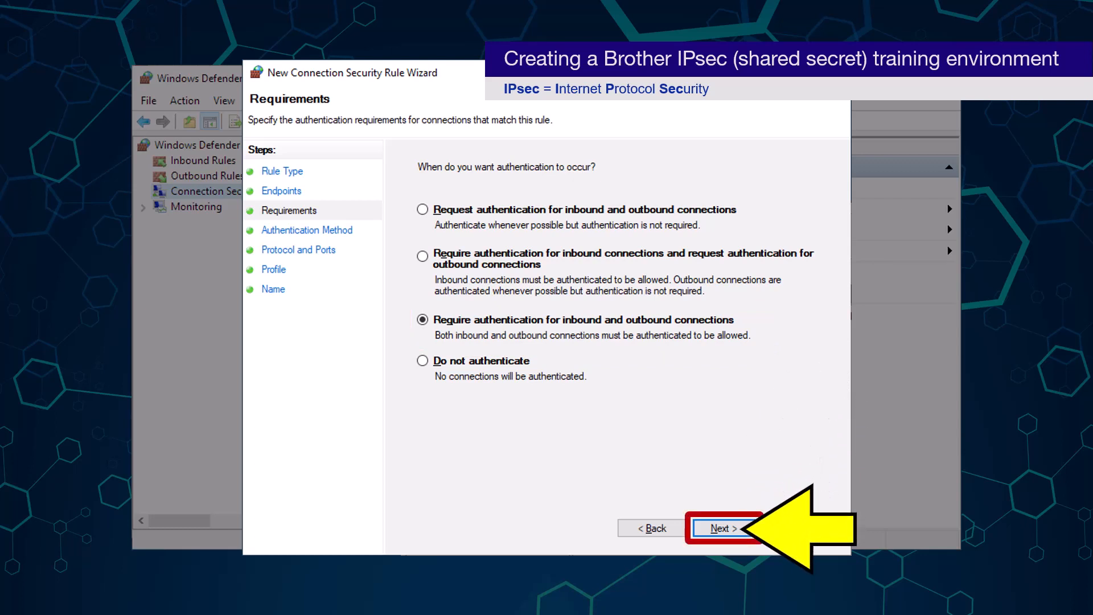
key("Return")
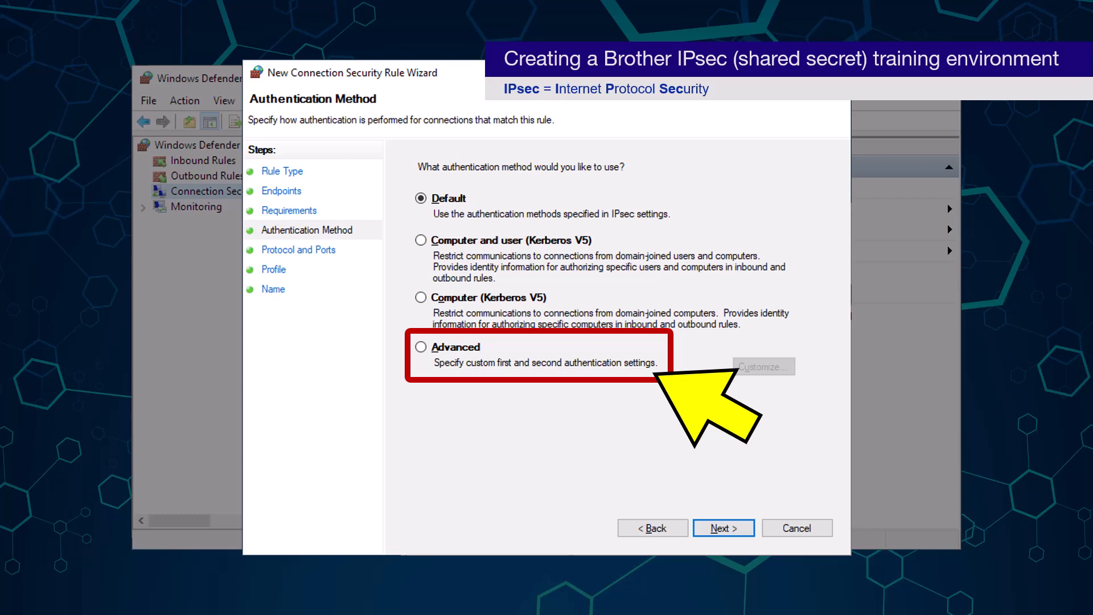
Set the rule's authentication method to Advanced and open its Customize settings
key("alt+a")
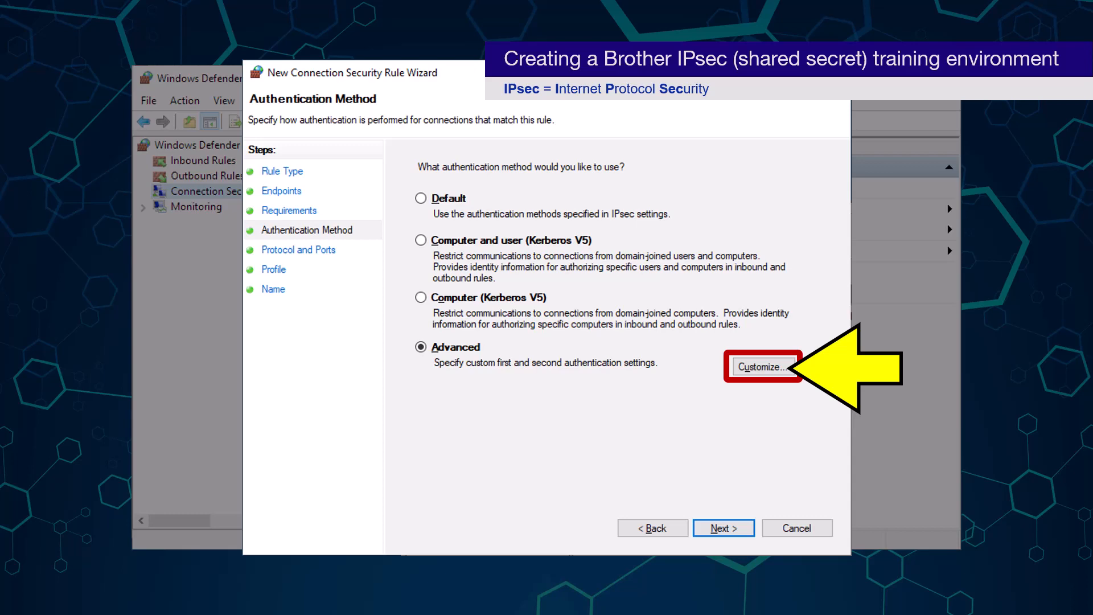
key("alt+u")
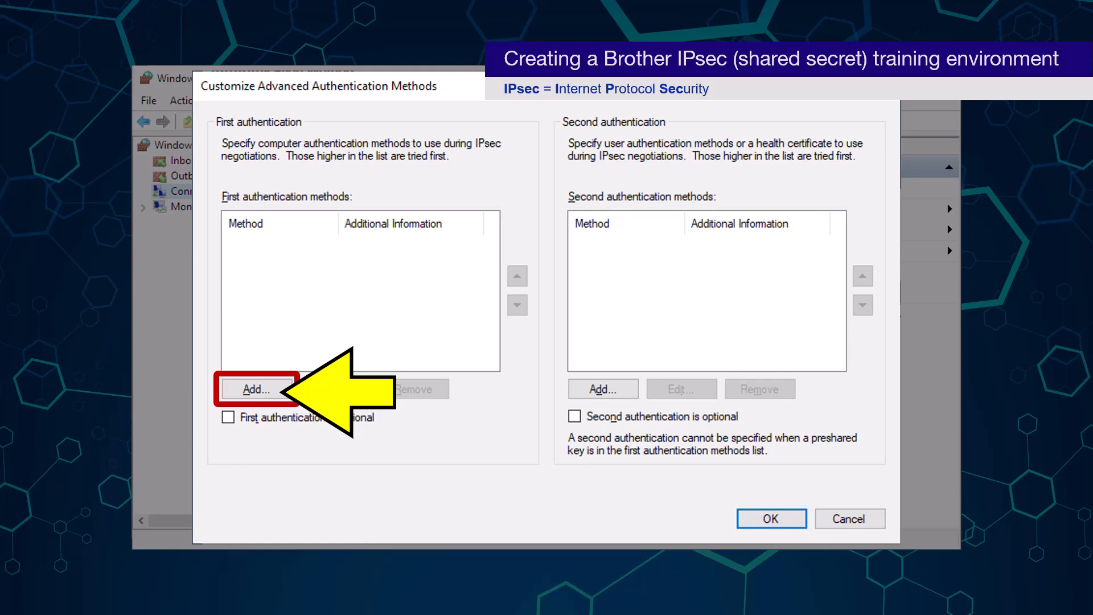
Add a preshared key as the first authentication method, entering the key, and confirm both dialogs
left_click(257, 390)
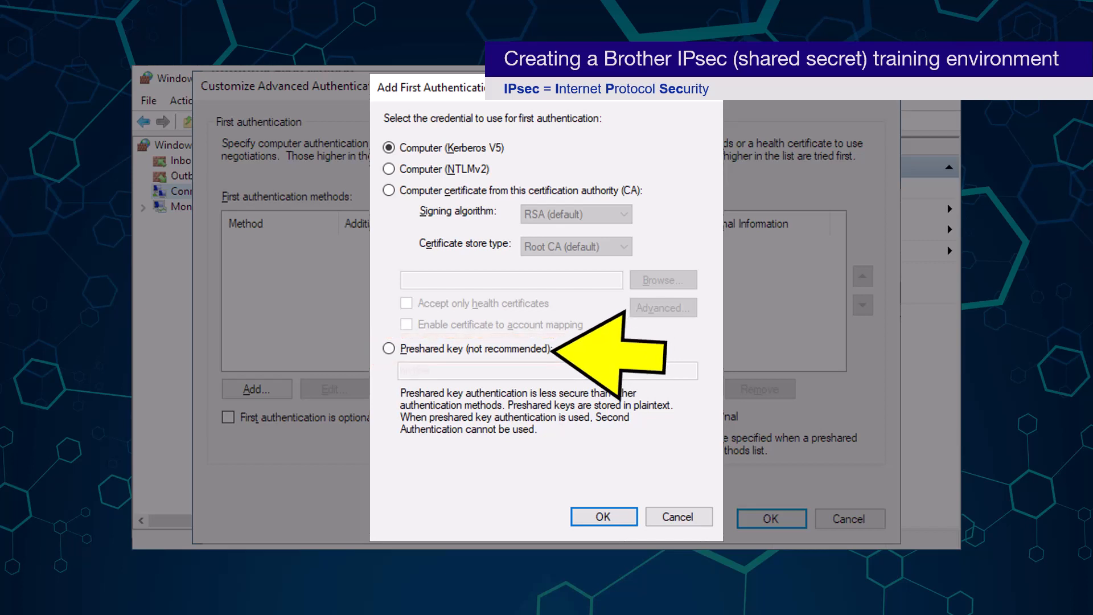
left_click(388, 348)
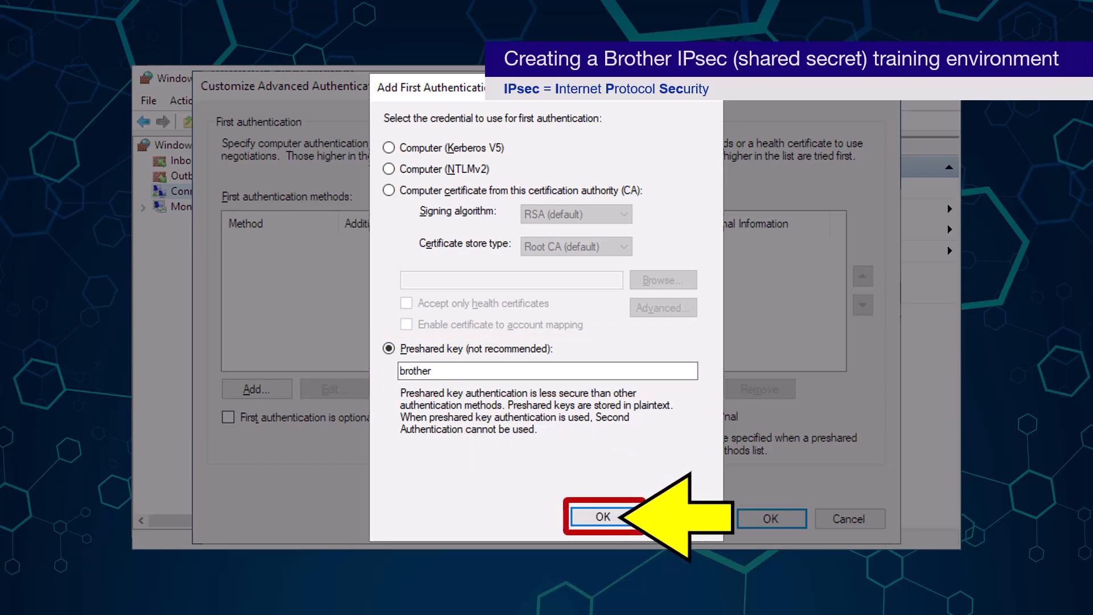
key("Return")
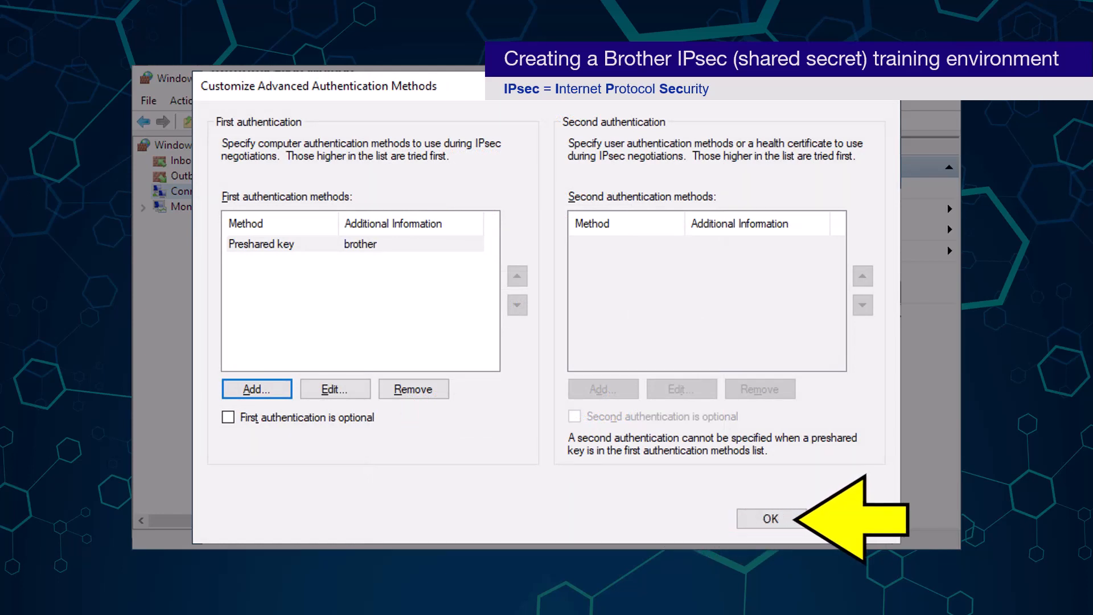
key("Return")
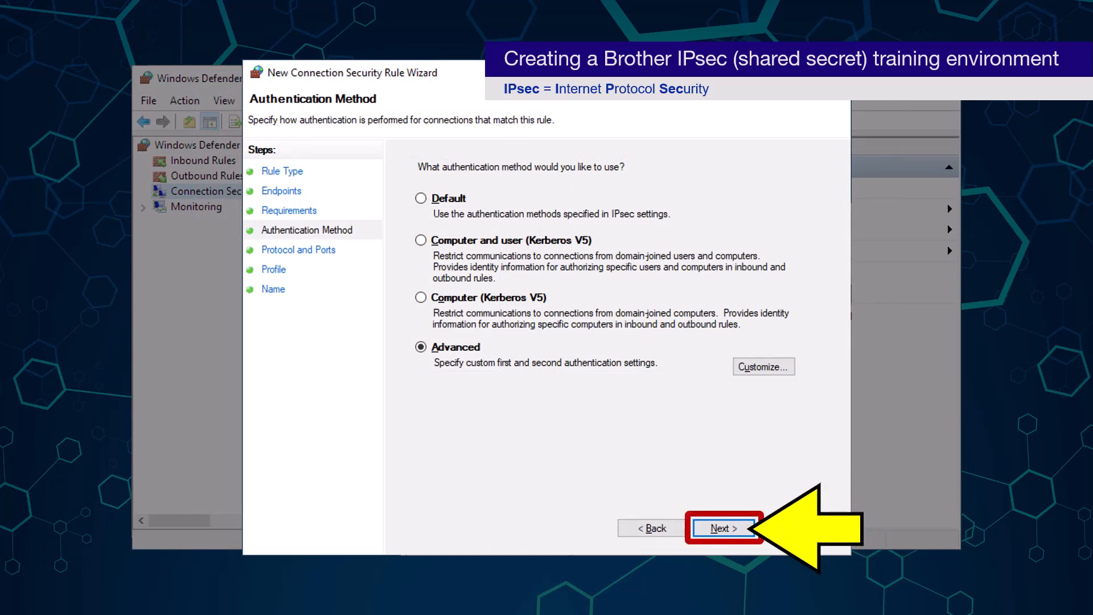
Keep any protocol and all three profiles (Domain, Private, Public), advancing to the Name page
key("Return")
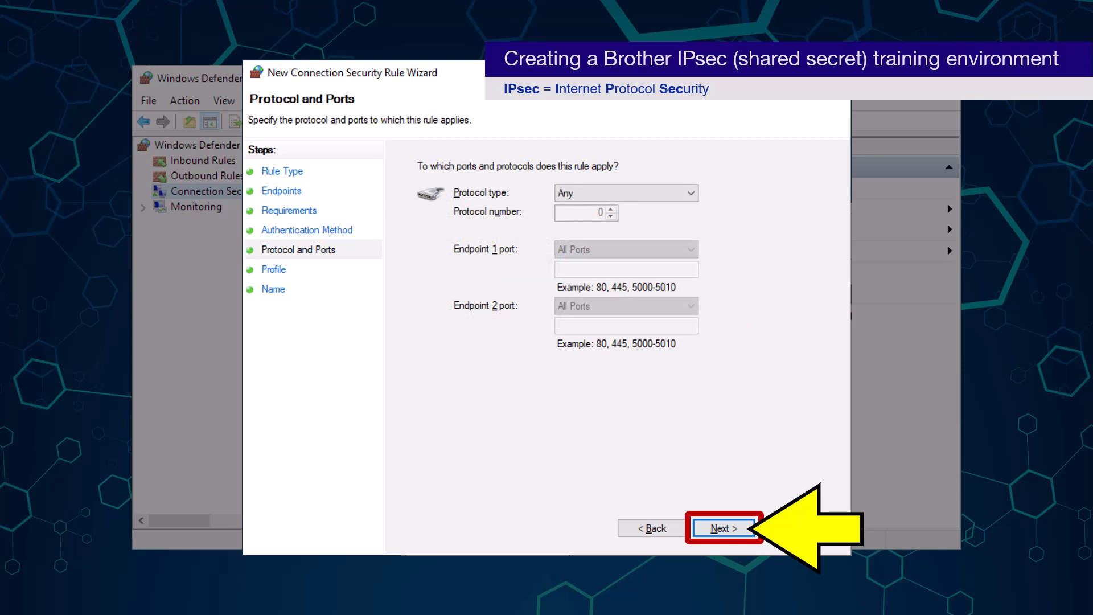
key("Return")
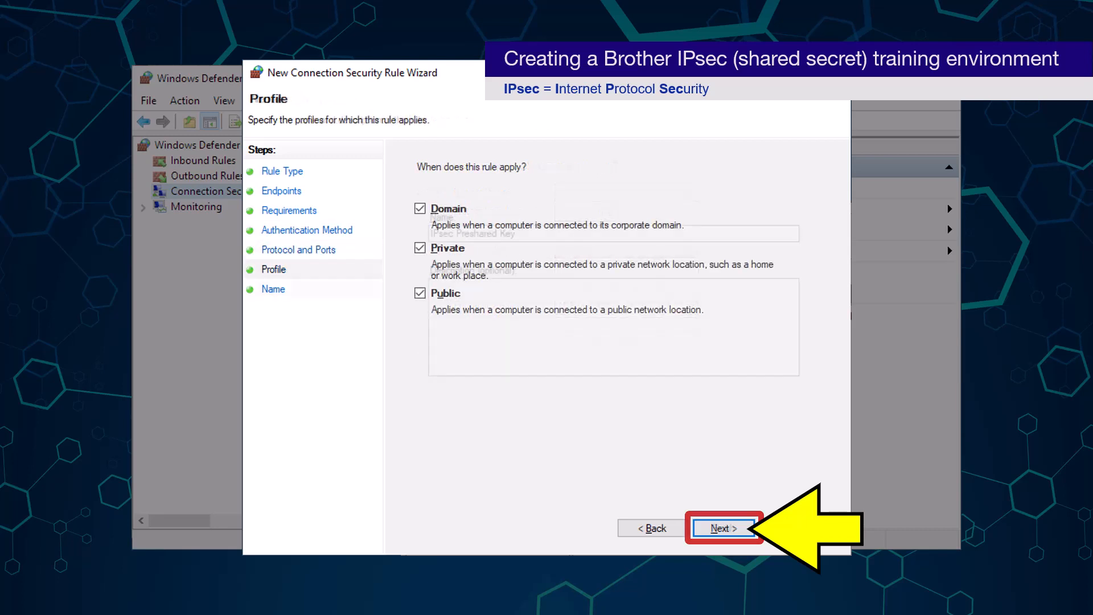
key("Return")
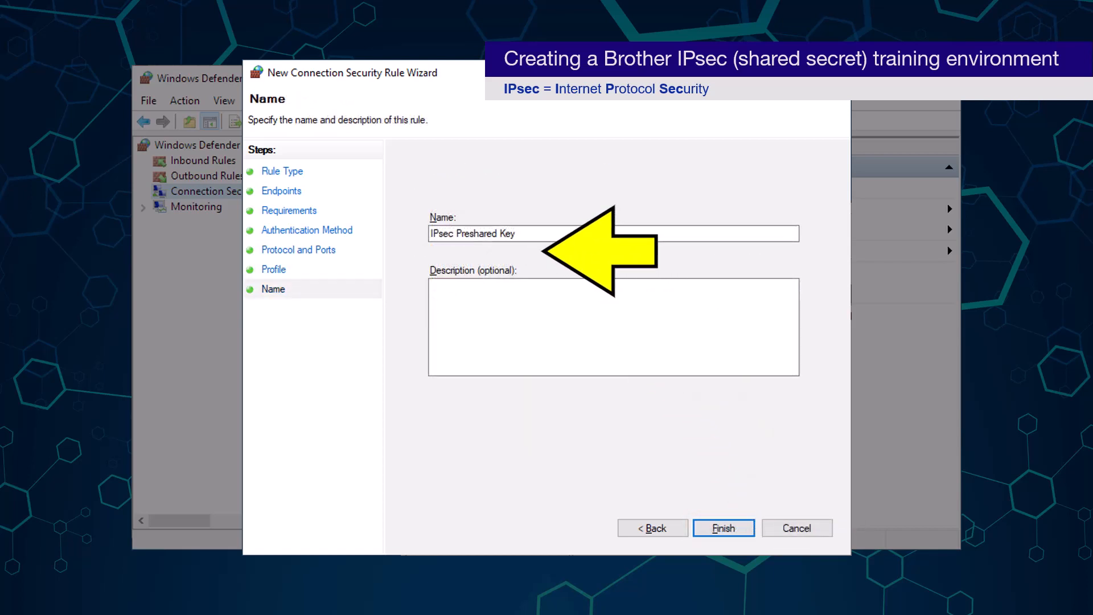